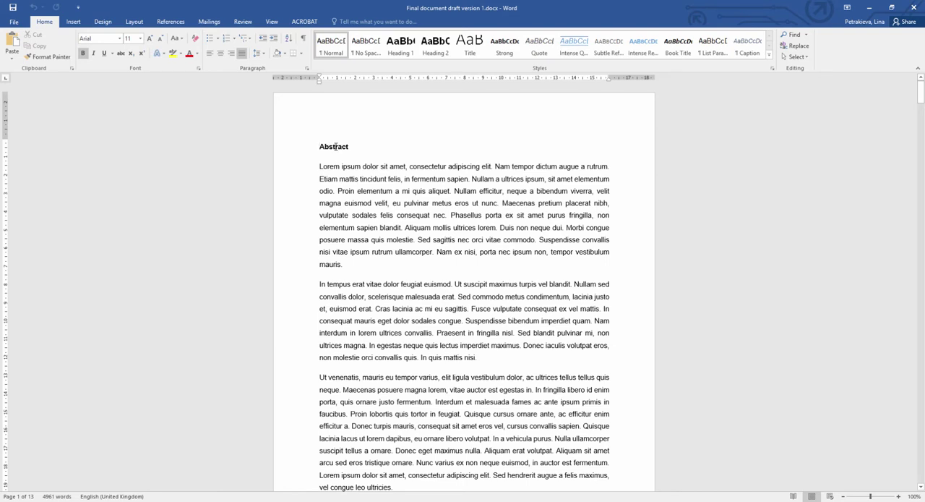
# Apply Heading 1 to Abstract, Introduction and Methodology, with page breaks before the latter two
pyautogui.click(401, 45)
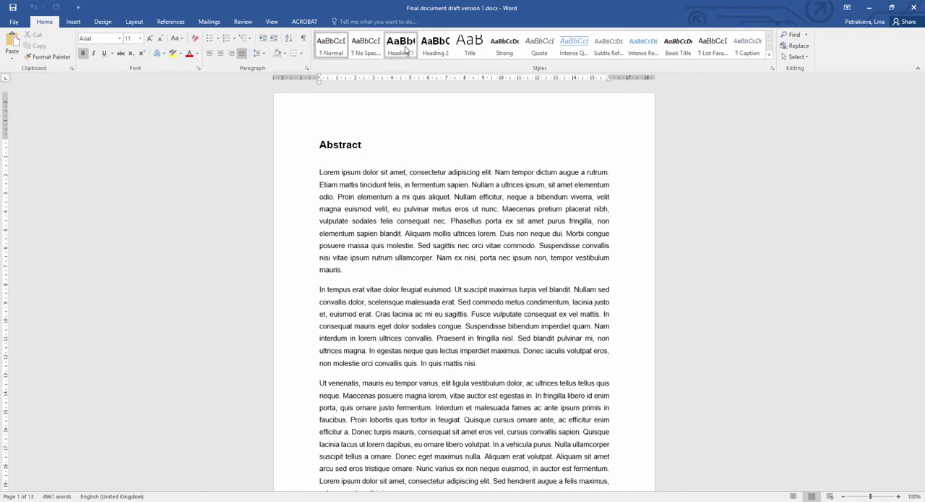
pyautogui.scroll(-3, 407, 287)
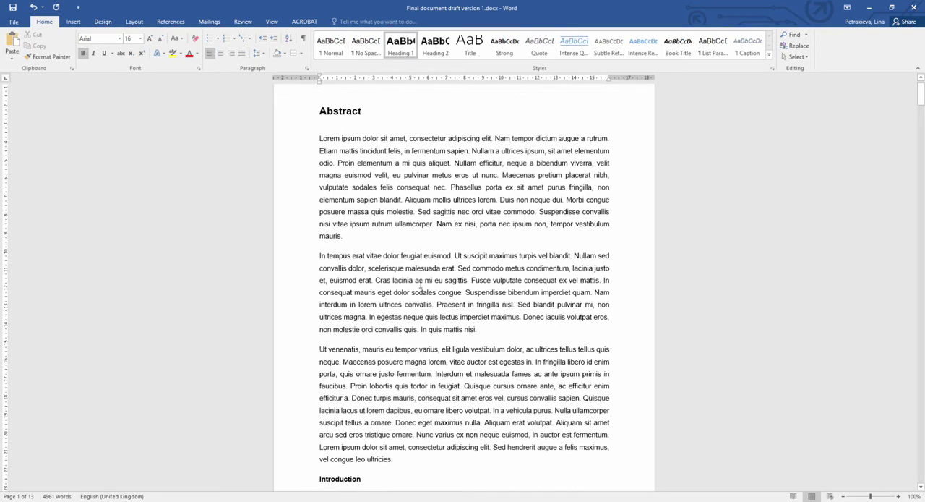
pyautogui.scroll(-3, 407, 287)
pyautogui.scroll(-3, 407, 287)
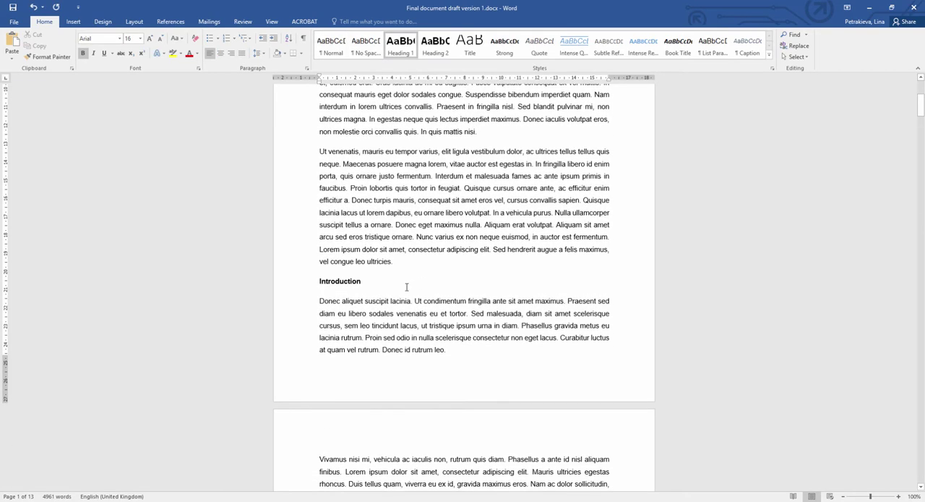
pyautogui.click(350, 282)
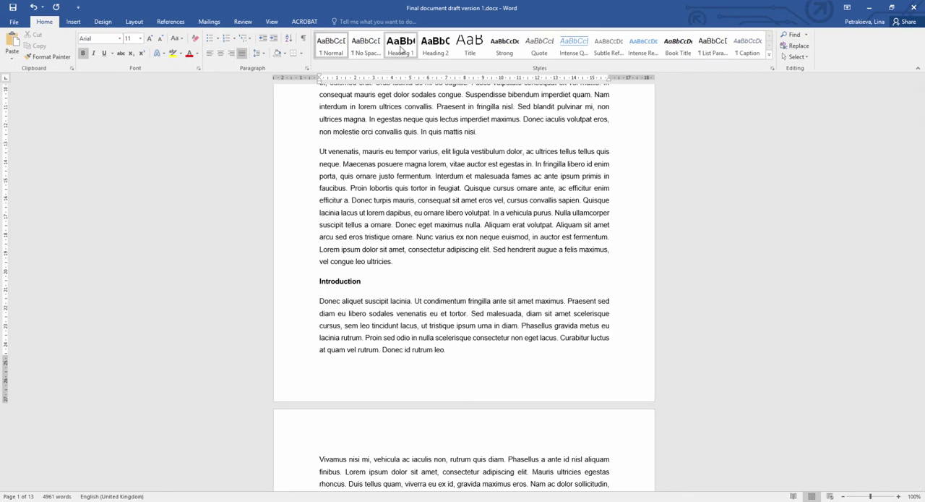
pyautogui.click(401, 45)
pyautogui.scroll(-3, 422, 291)
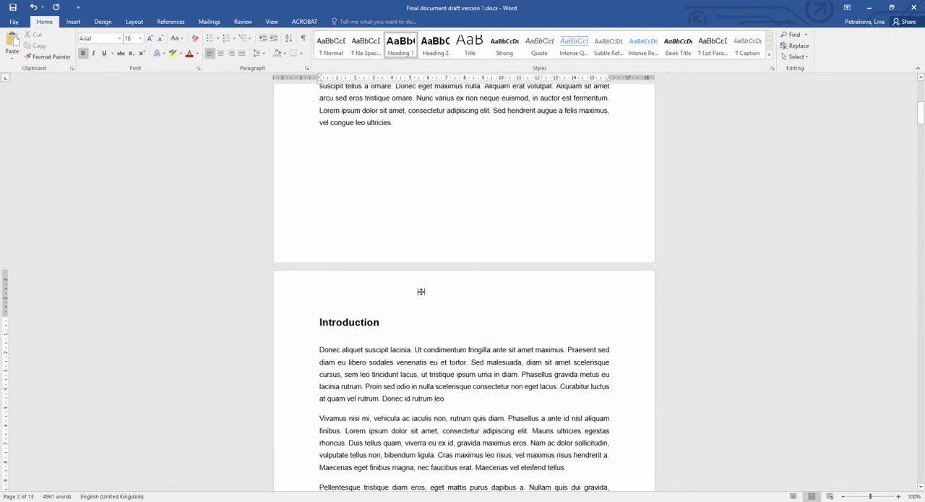
pyautogui.scroll(-3, 422, 291)
pyautogui.scroll(-3, 422, 291)
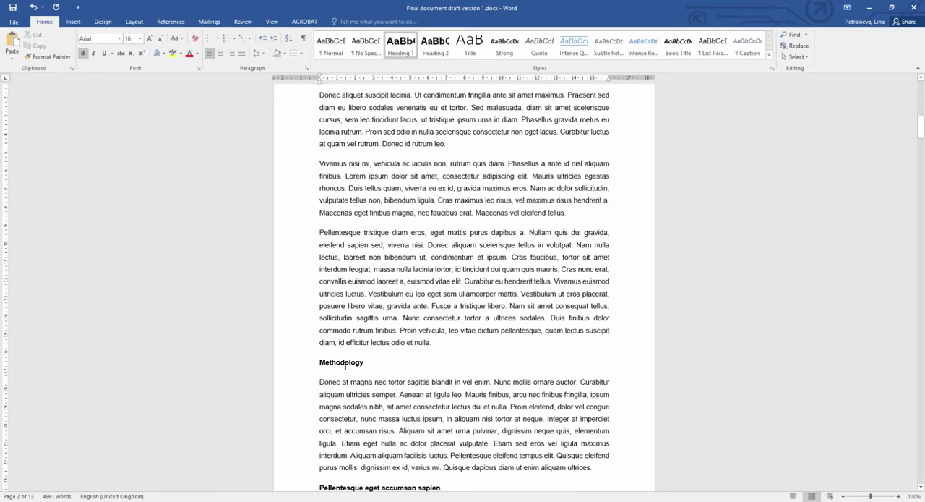
pyautogui.click(346, 363)
pyautogui.click(401, 45)
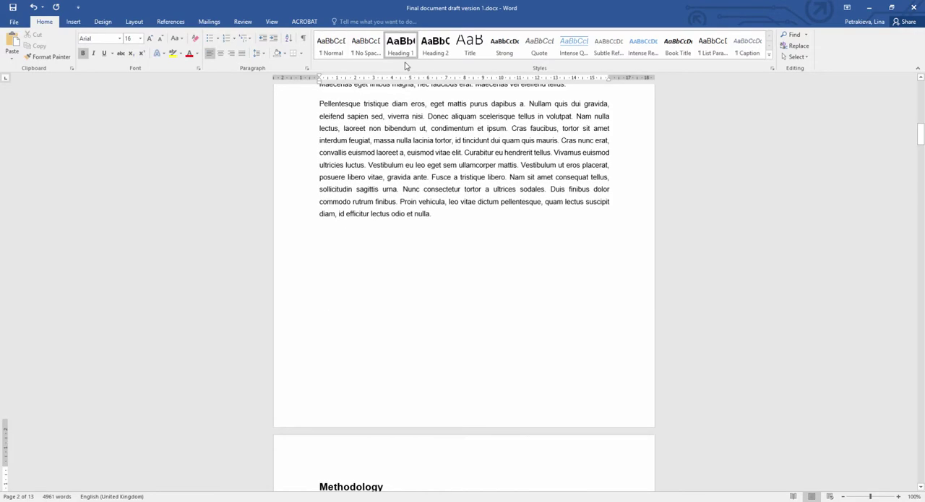
pyautogui.scroll(-3, 483, 354)
pyautogui.scroll(-3, 482, 354)
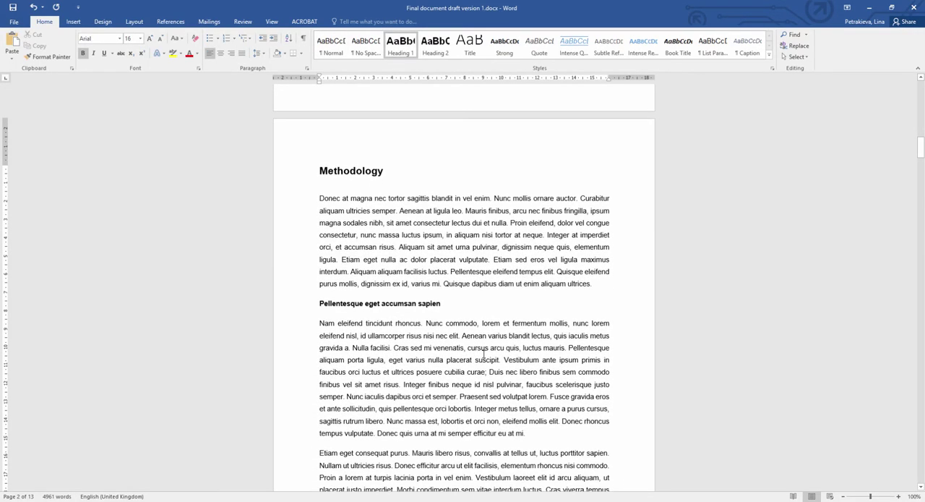
pyautogui.click(402, 306)
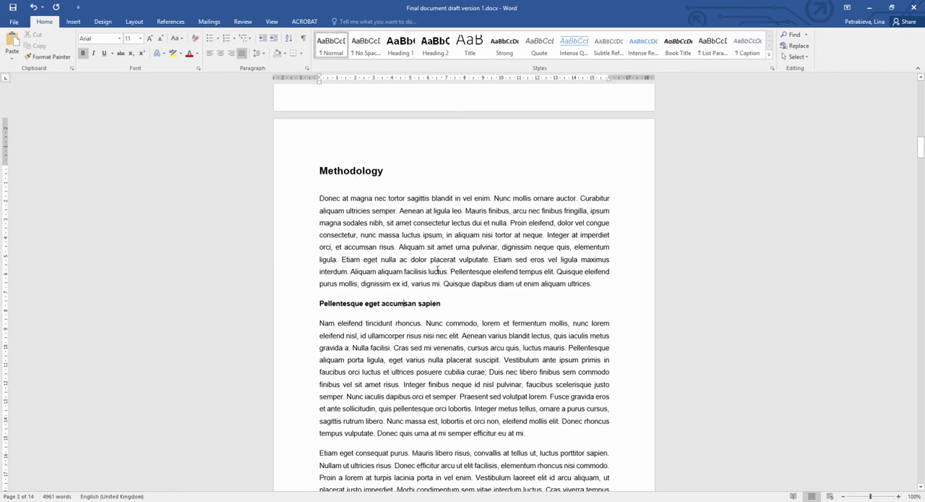
# Make the Pellentesque eget accumsan sapien and Sed at ultricies subheadings Heading 2
pyautogui.click(435, 45)
pyautogui.scroll(-3, 504, 395)
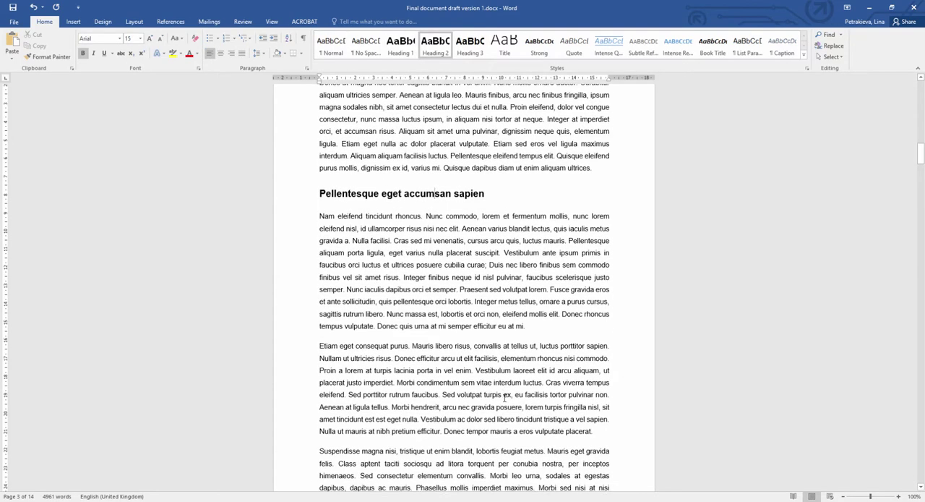
pyautogui.scroll(-3, 504, 395)
pyautogui.scroll(-3, 504, 396)
pyautogui.scroll(-3, 504, 395)
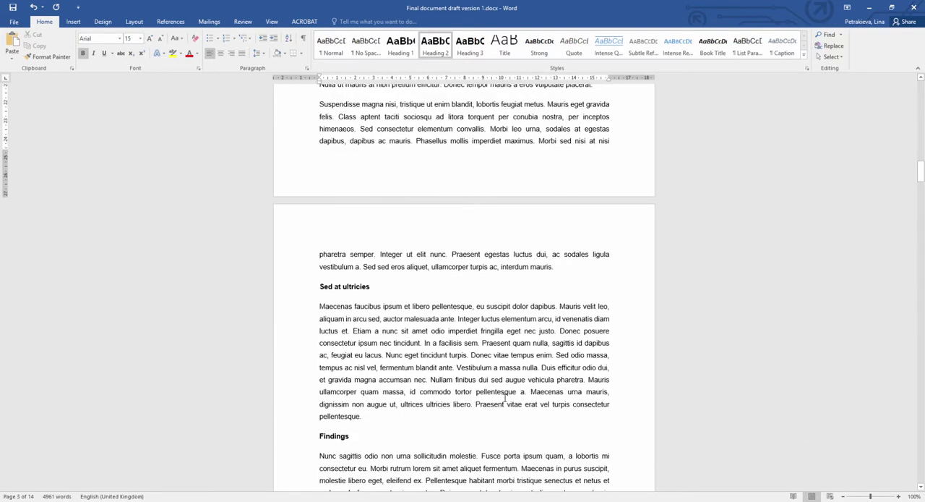
pyautogui.click(360, 285)
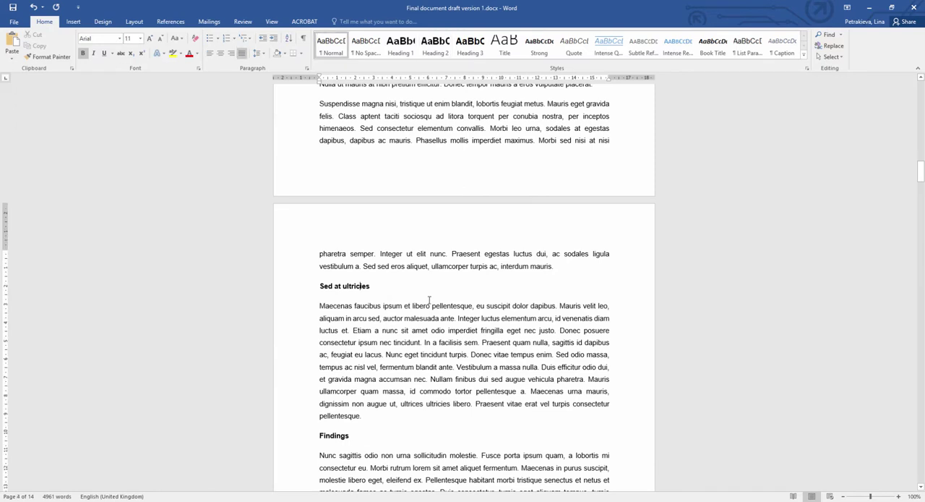
pyautogui.click(435, 45)
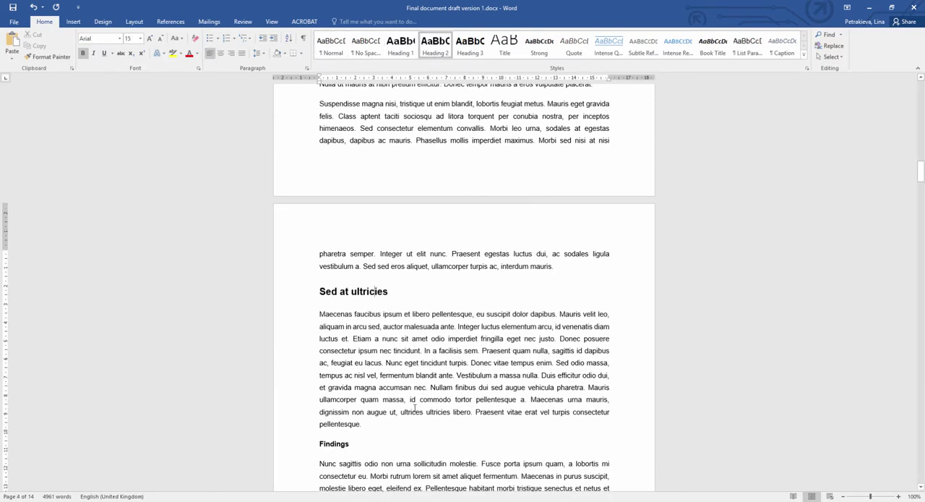
# Make Findings a Heading 1 starting a new page, and style Quisque cursus as Heading 2
pyautogui.hotkey('ctrl', 'alt', '1')
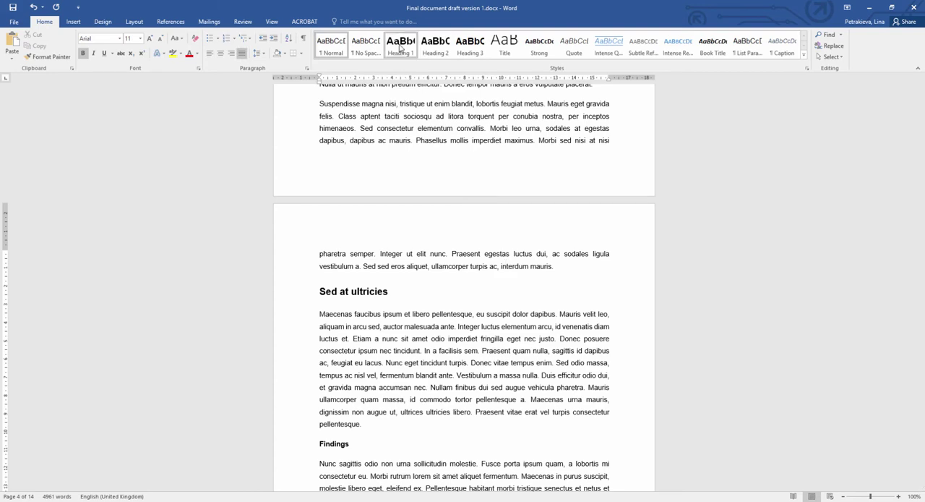
pyautogui.scroll(-3, 462, 362)
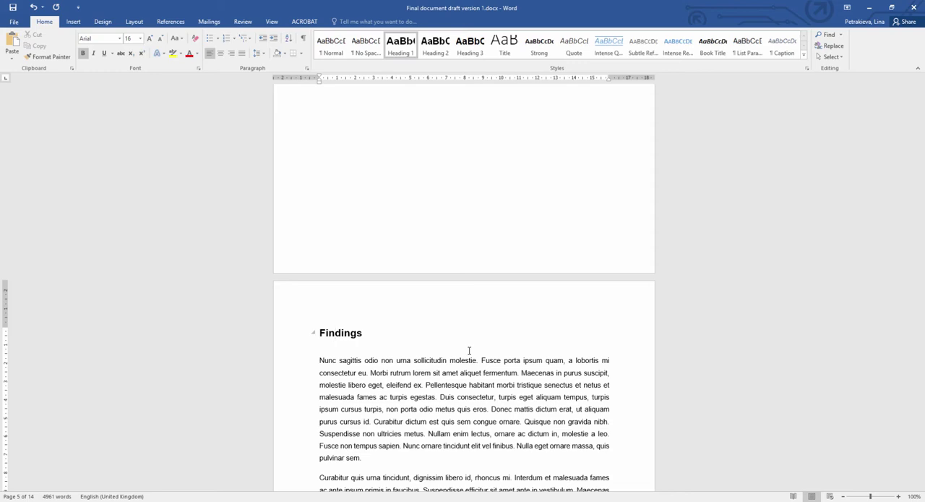
pyautogui.scroll(-3, 469, 350)
pyautogui.scroll(-3, 469, 350)
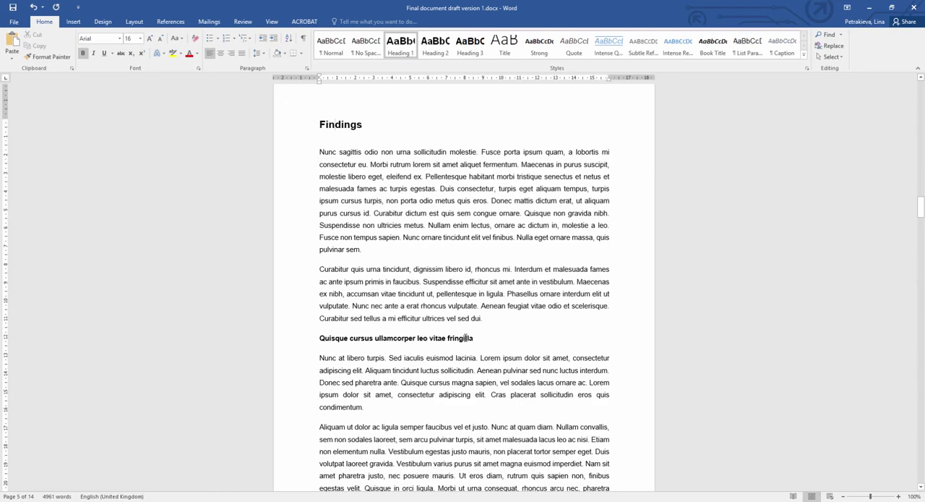
pyautogui.click(531, 307)
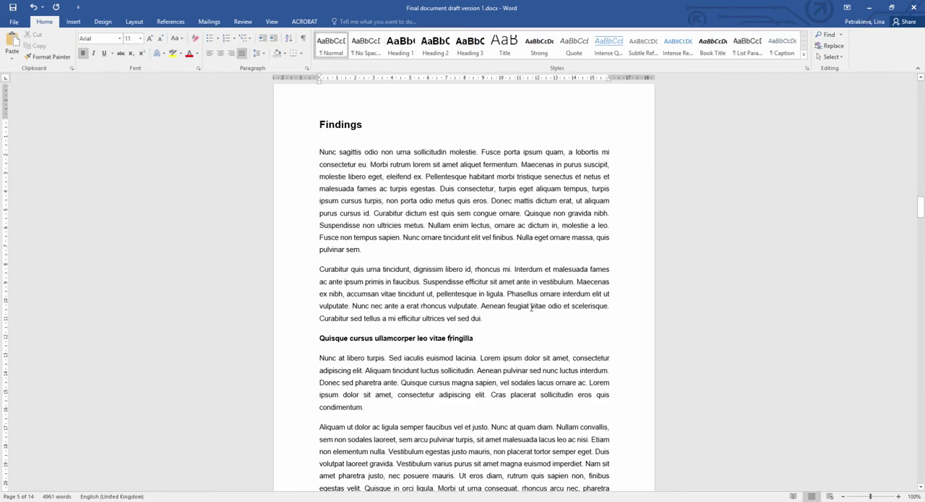
pyautogui.scroll(-5, 484, 378)
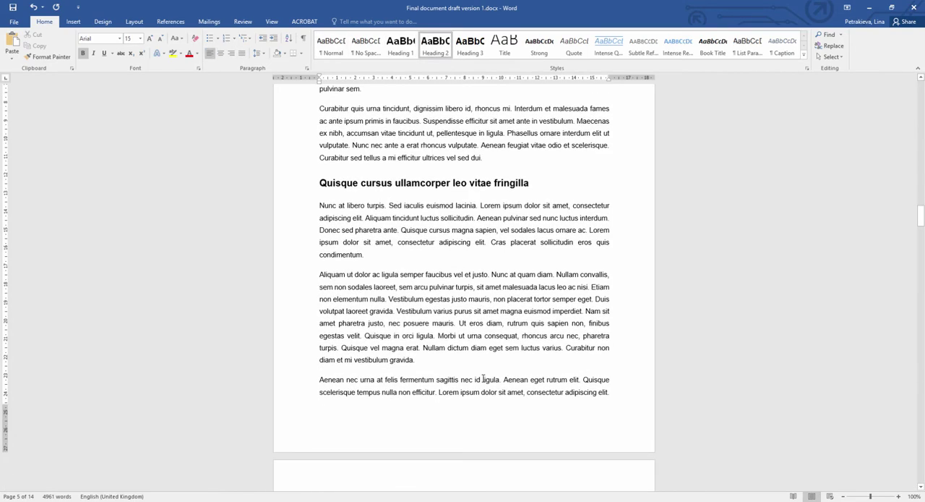
pyautogui.scroll(-5, 484, 378)
pyautogui.scroll(-5, 477, 377)
pyautogui.scroll(-4, 434, 361)
pyautogui.scroll(-3, 379, 341)
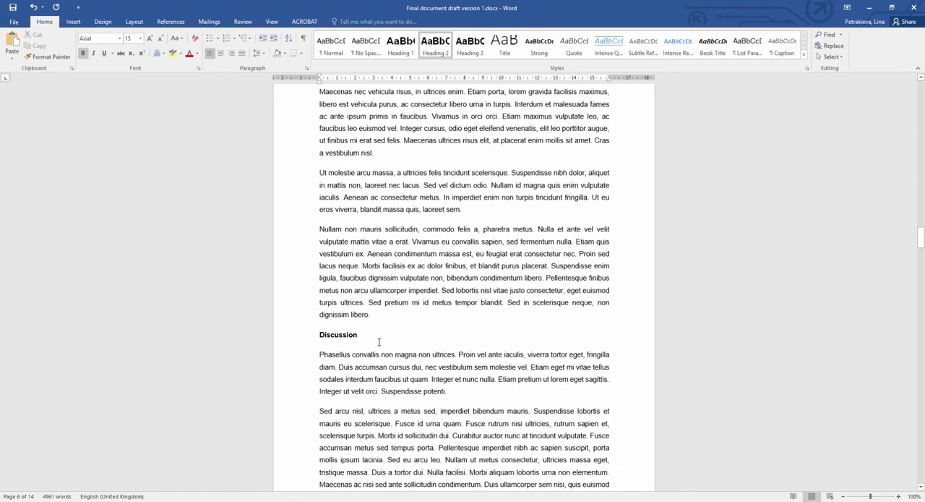
pyautogui.click(342, 334)
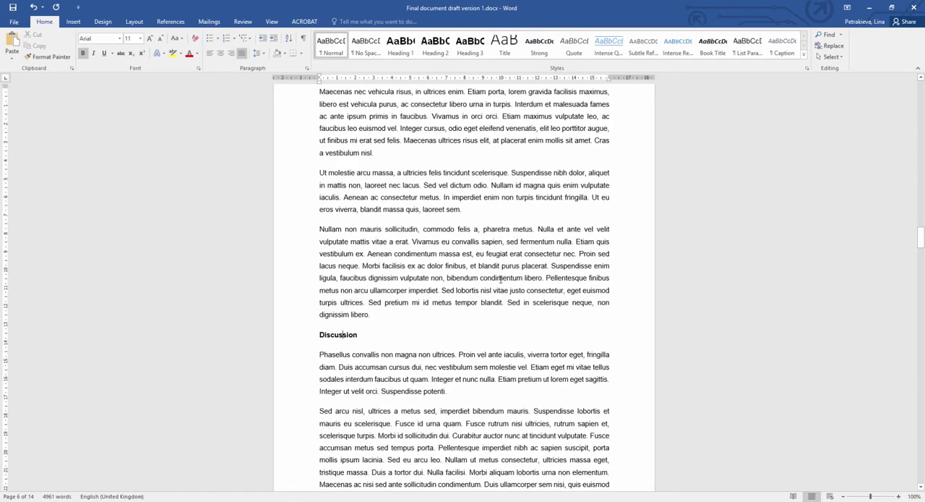
# Make Discussion Heading 1, Cras rhoncus tristique ante Heading 2, and Sed id est euismod Heading 3
pyautogui.click(400, 45)
pyautogui.scroll(-3, 453, 346)
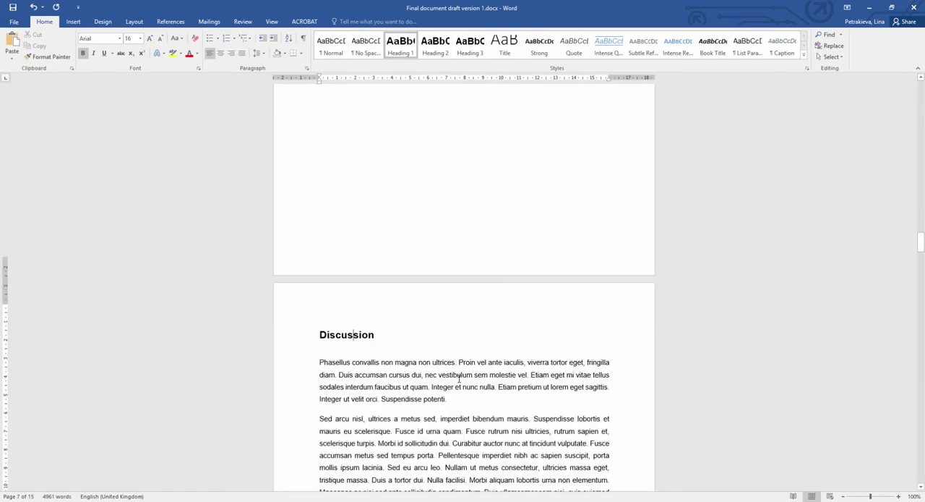
pyautogui.scroll(-3, 459, 377)
pyautogui.scroll(-3, 458, 377)
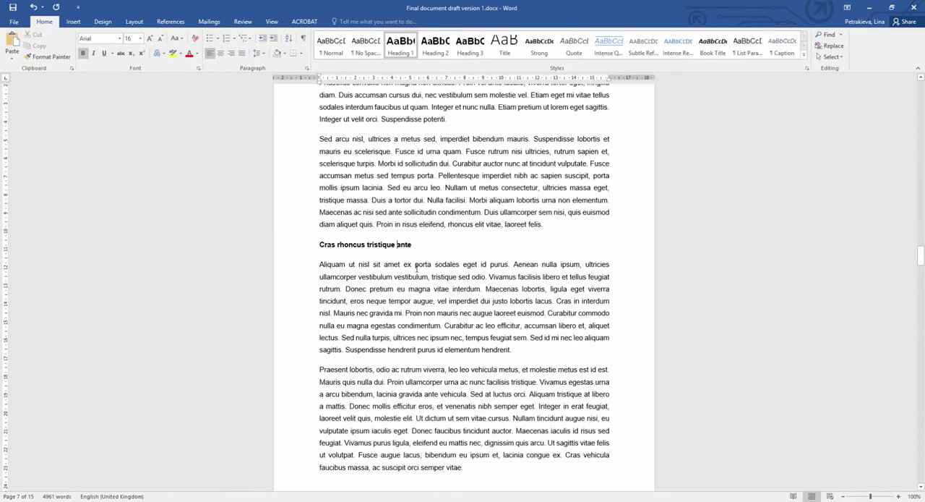
pyautogui.click(397, 244)
pyautogui.click(435, 46)
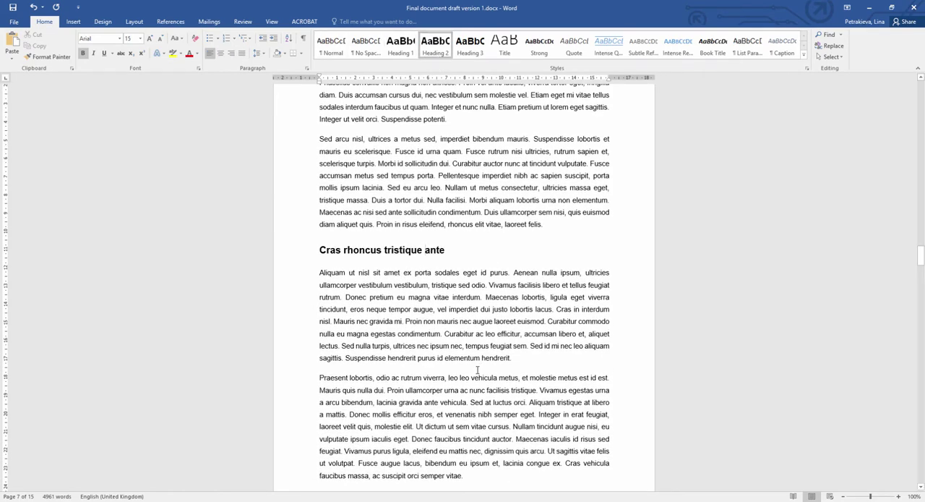
pyautogui.scroll(-5, 477, 370)
pyautogui.scroll(-4, 473, 368)
pyautogui.scroll(-2, 471, 366)
pyautogui.click(404, 335)
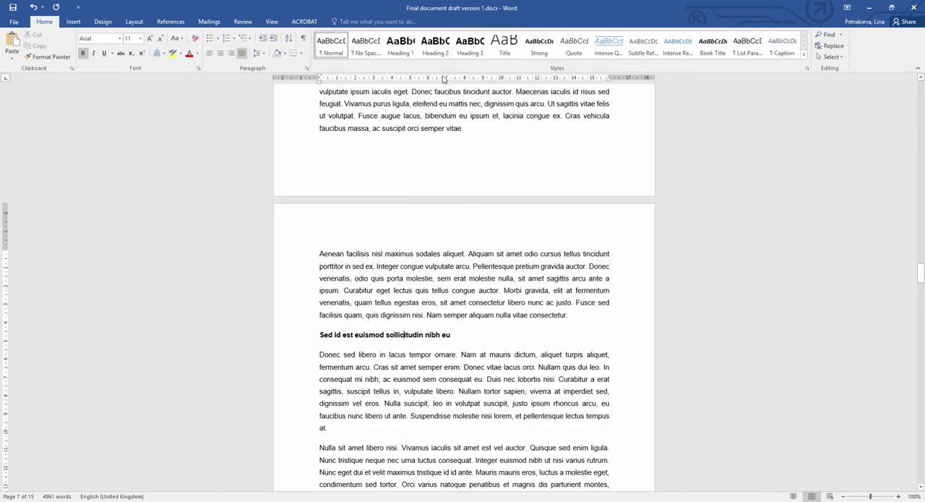
pyautogui.click(435, 45)
pyautogui.scroll(-4, 465, 391)
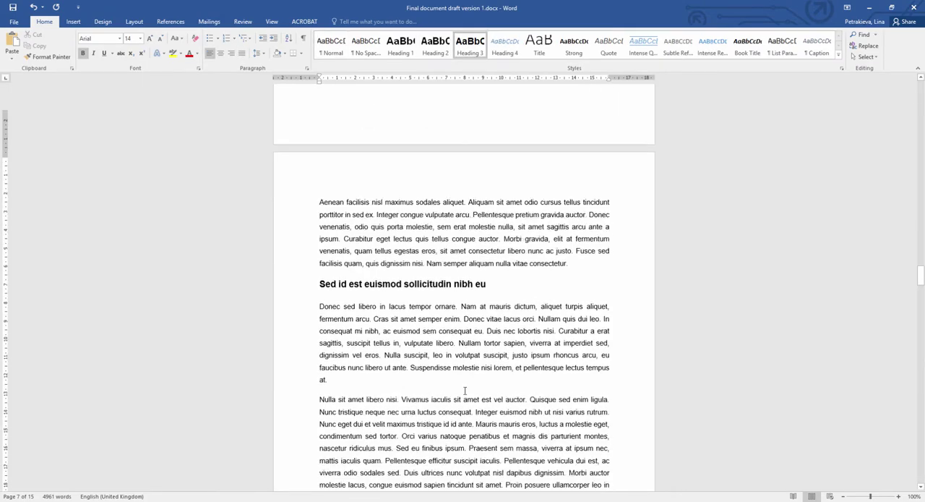
pyautogui.scroll(-4, 464, 391)
pyautogui.scroll(-2, 464, 391)
pyautogui.scroll(-2, 465, 391)
pyautogui.scroll(-3, 464, 391)
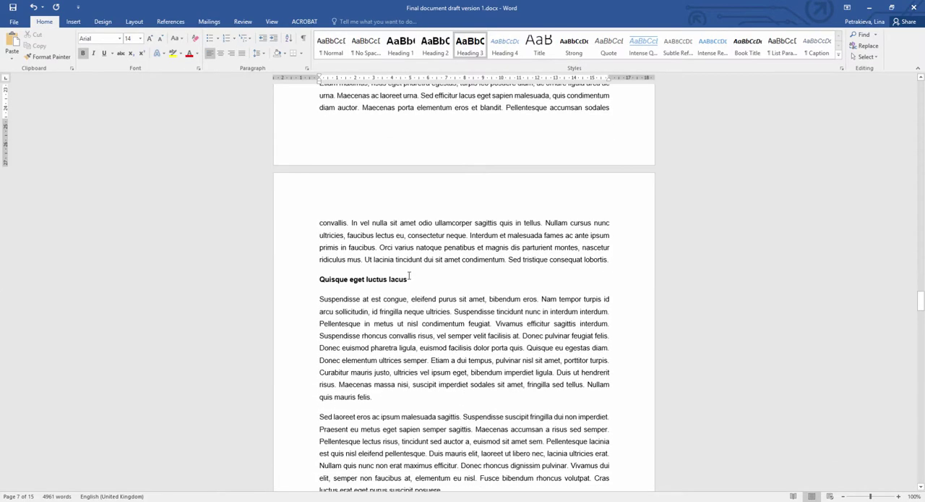
# Make Proin urna nulla Heading 3, and Duis a libero maximus and Vestibulum viverra Heading 2
pyautogui.click(398, 281)
pyautogui.scroll(-3, 472, 371)
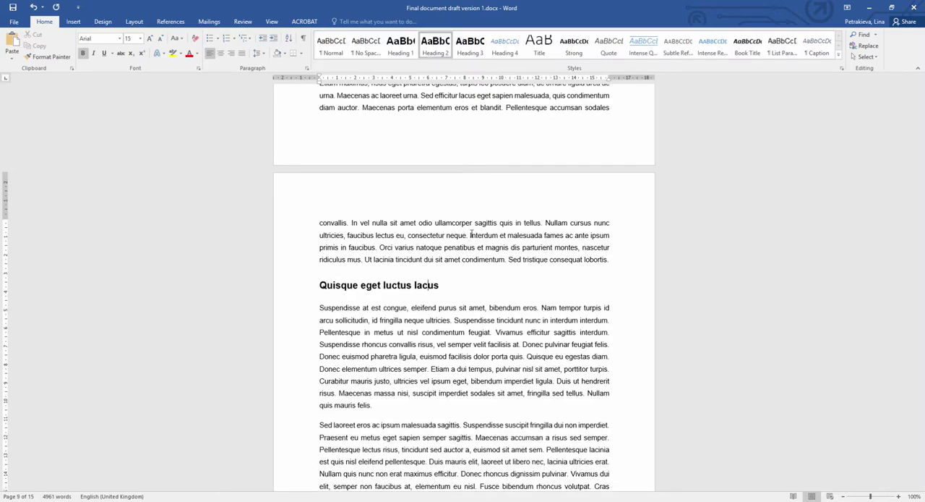
pyautogui.scroll(-5, 471, 371)
pyautogui.scroll(-5, 472, 371)
pyautogui.scroll(-3, 471, 370)
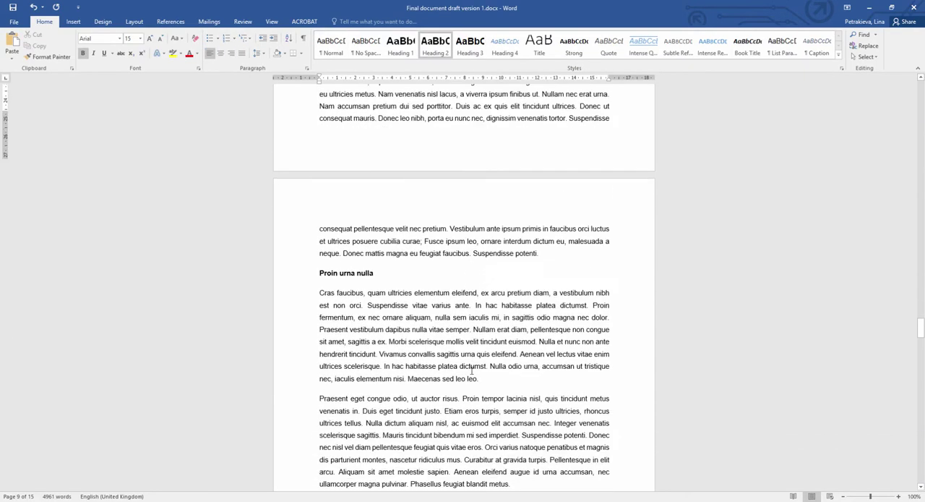
pyautogui.scroll(-2, 433, 325)
pyautogui.click(360, 262)
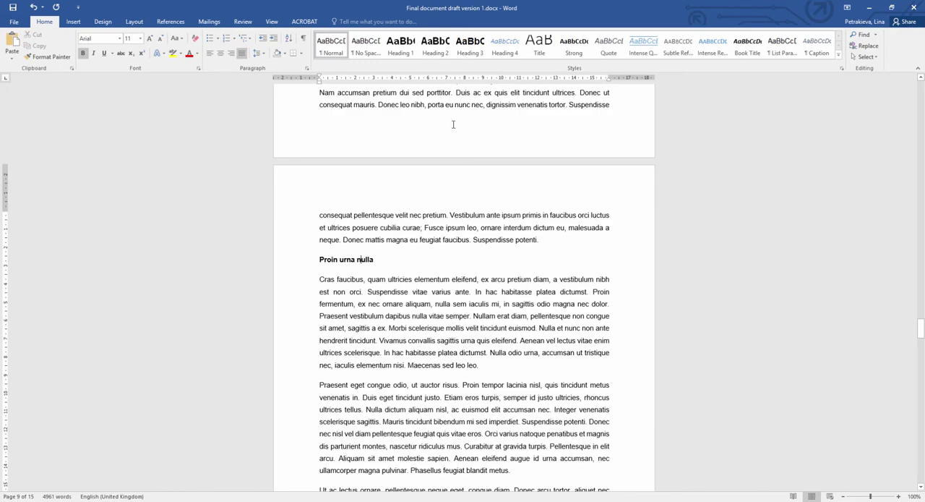
pyautogui.click(470, 44)
pyautogui.scroll(-2, 468, 312)
pyautogui.scroll(-4, 468, 312)
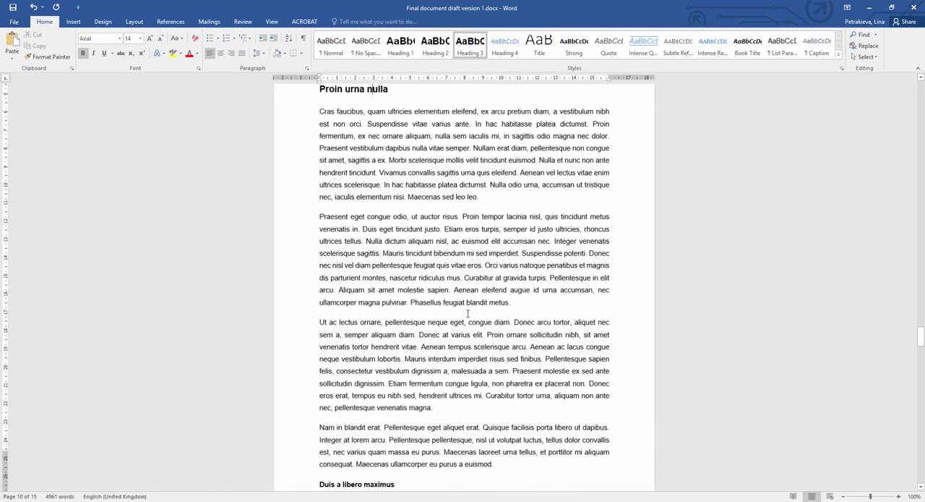
pyautogui.scroll(-3, 468, 312)
pyautogui.scroll(-2, 467, 312)
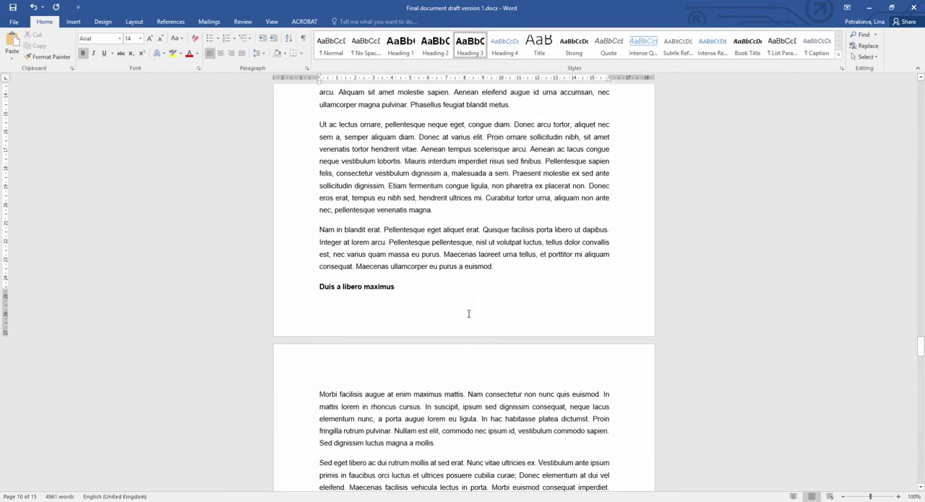
pyautogui.click(370, 285)
pyautogui.click(435, 43)
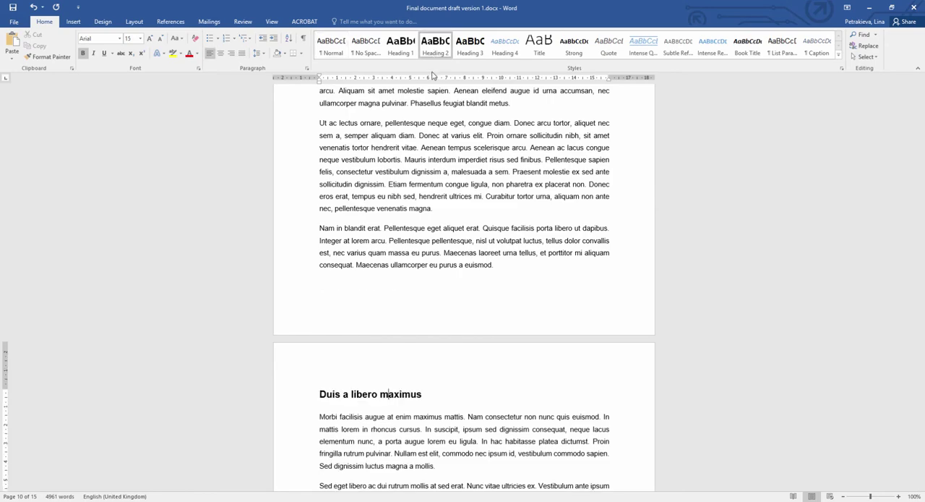
pyautogui.scroll(-5, 455, 333)
pyautogui.scroll(-5, 440, 241)
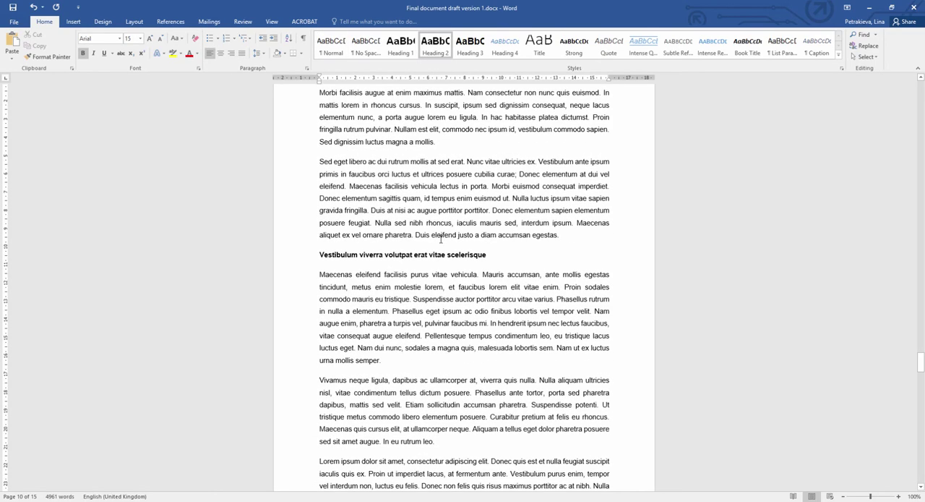
pyautogui.click(420, 235)
pyautogui.click(423, 254)
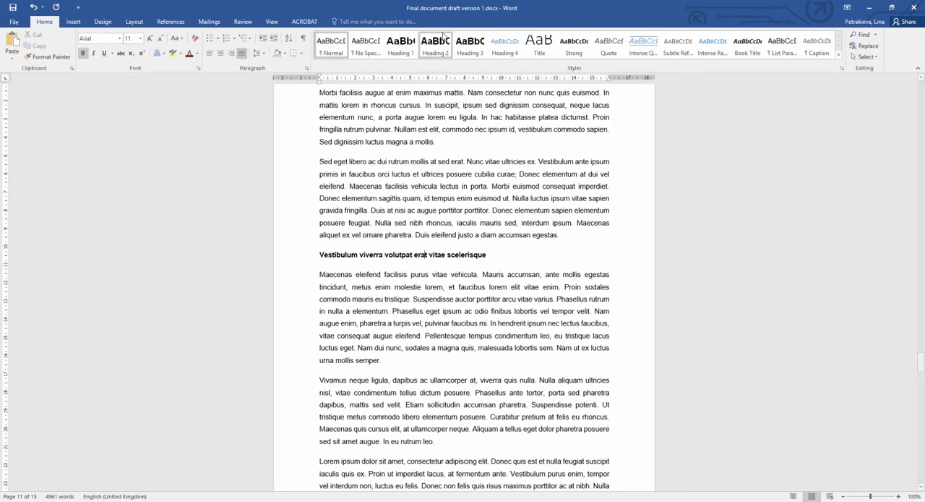
pyautogui.hotkey('ctrl', 'alt', '2')
pyautogui.scroll(-5, 450, 245)
pyautogui.scroll(-5, 450, 250)
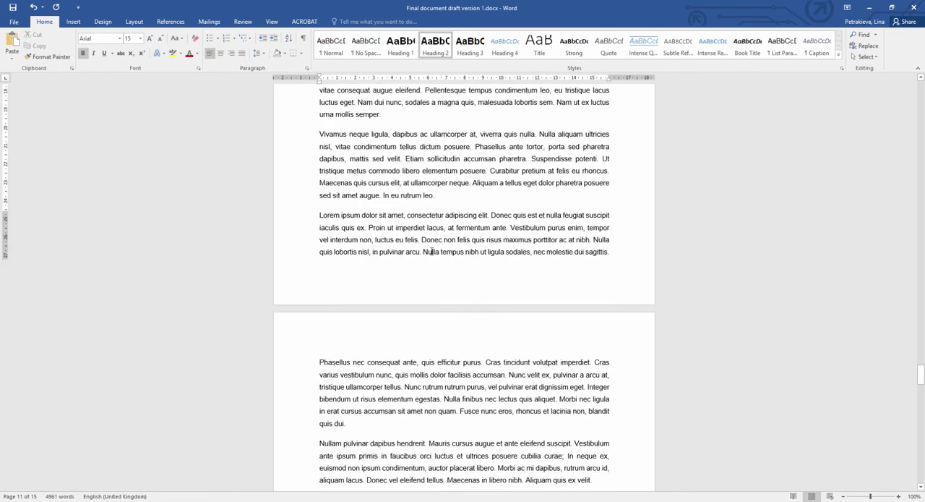
pyautogui.scroll(-5, 448, 250)
pyautogui.scroll(-5, 434, 246)
pyautogui.scroll(-3, 361, 221)
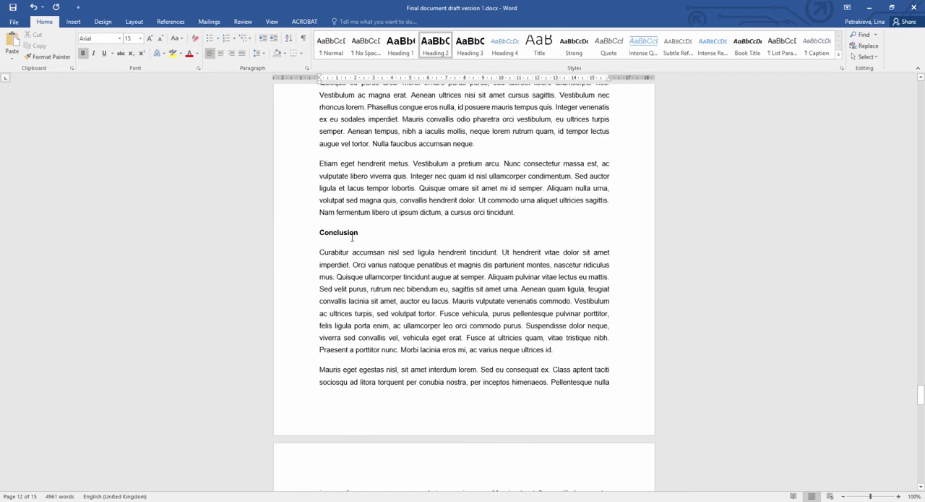
# Apply Heading 1 to Conclusion and References with Ctrl+Alt+1, each on a new page
pyautogui.click(352, 232)
pyautogui.hotkey('ctrl', 'alt', '1')
pyautogui.scroll(-1, 488, 271)
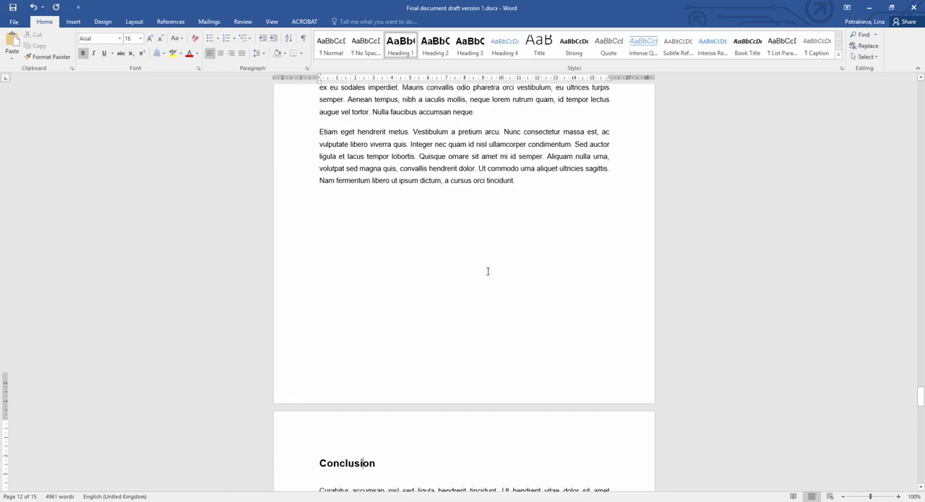
pyautogui.scroll(-5, 488, 271)
pyautogui.scroll(-5, 488, 271)
pyautogui.scroll(-5, 488, 271)
pyautogui.scroll(-4, 488, 271)
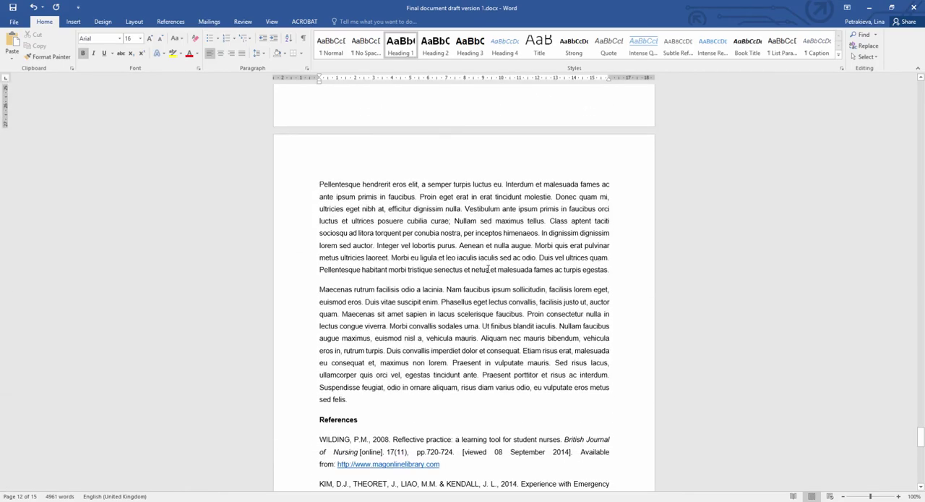
pyautogui.scroll(-4, 488, 269)
pyautogui.click(340, 303)
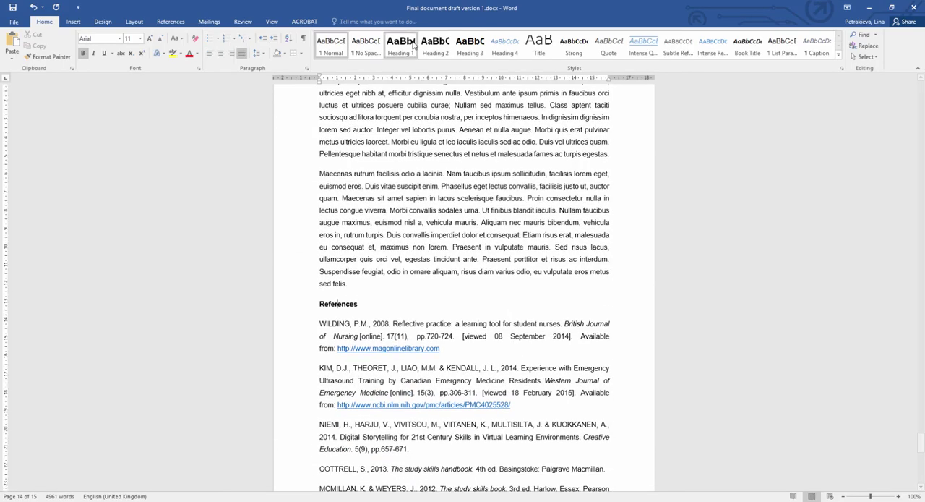
pyautogui.hotkey('ctrl', 'alt', '1')
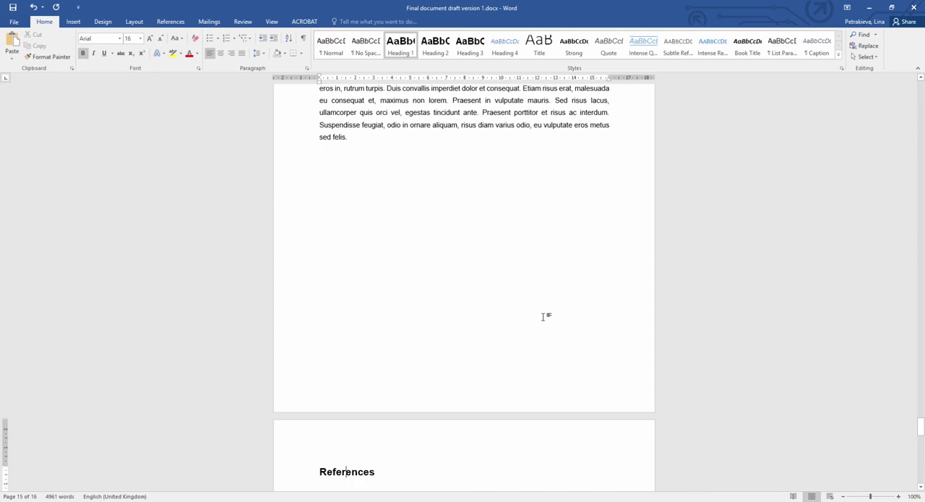
pyautogui.scroll(-4, 542, 315)
pyautogui.scroll(-2, 543, 316)
pyautogui.scroll(-6, 543, 316)
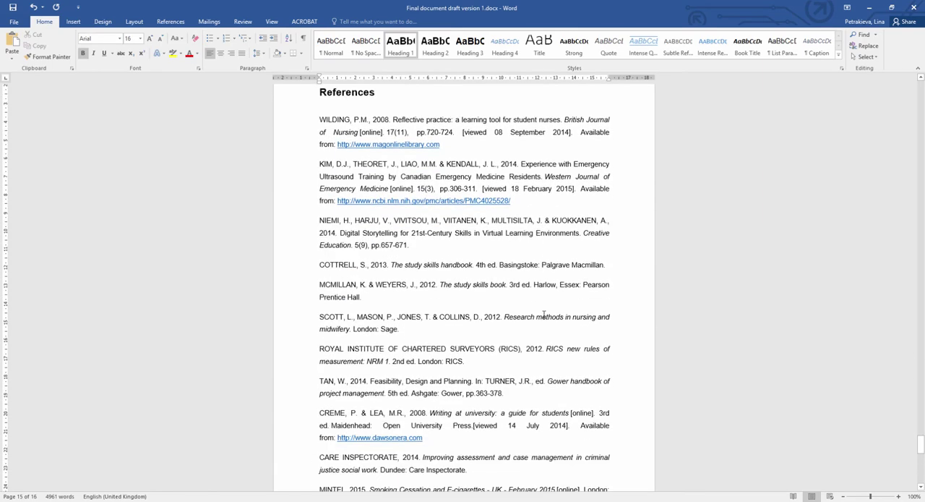
pyautogui.scroll(-4, 543, 316)
pyautogui.scroll(-4, 543, 314)
pyautogui.scroll(-3, 543, 314)
pyautogui.scroll(-4, 544, 314)
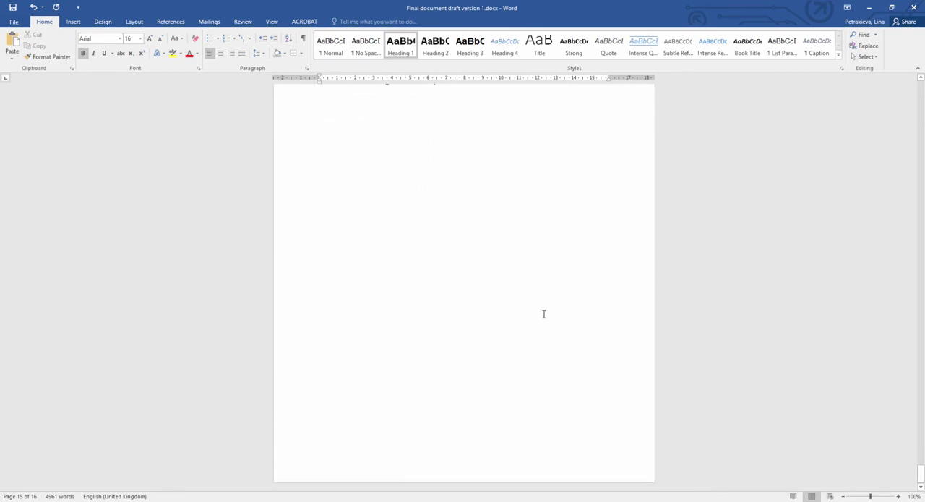